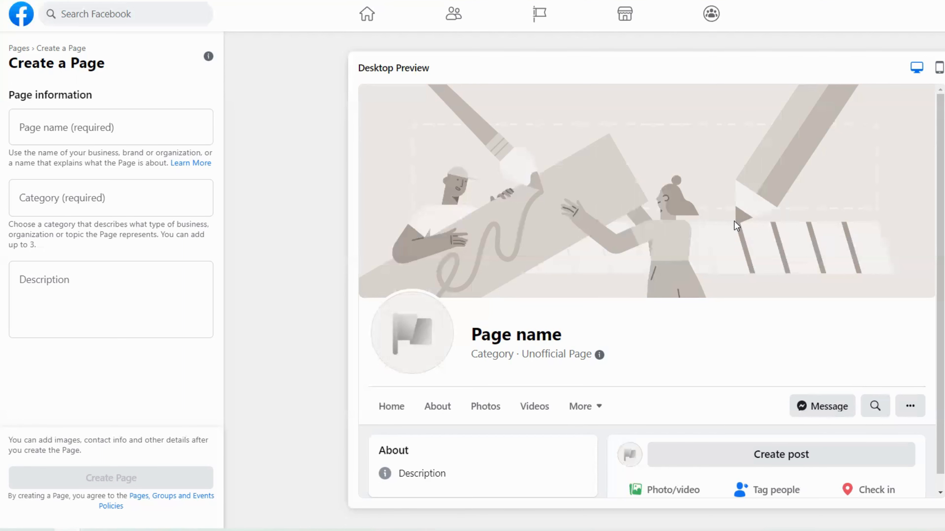
Enter the consultancy's full name, ending in 'Consulting', as the new Page's name.
left_click(82, 129)
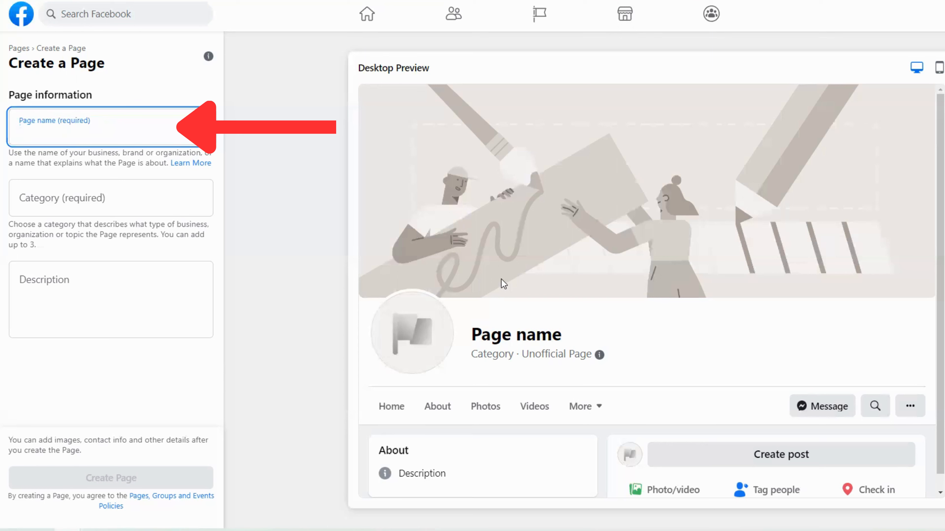
type("JBC")
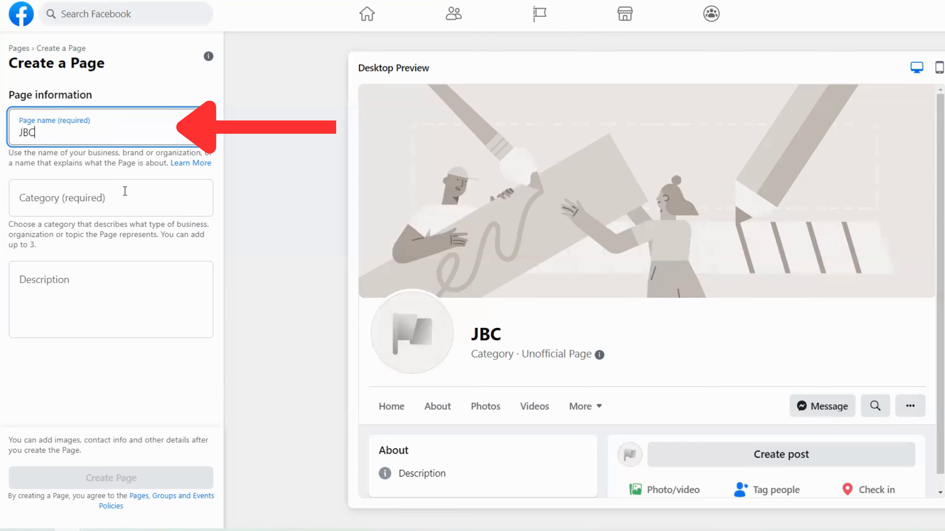
key("BackSpace")
key("BackSpace")
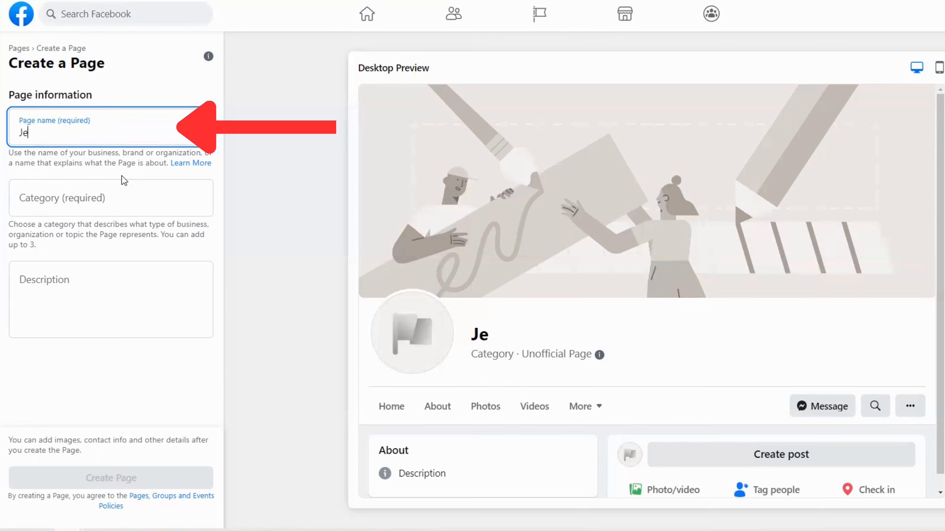
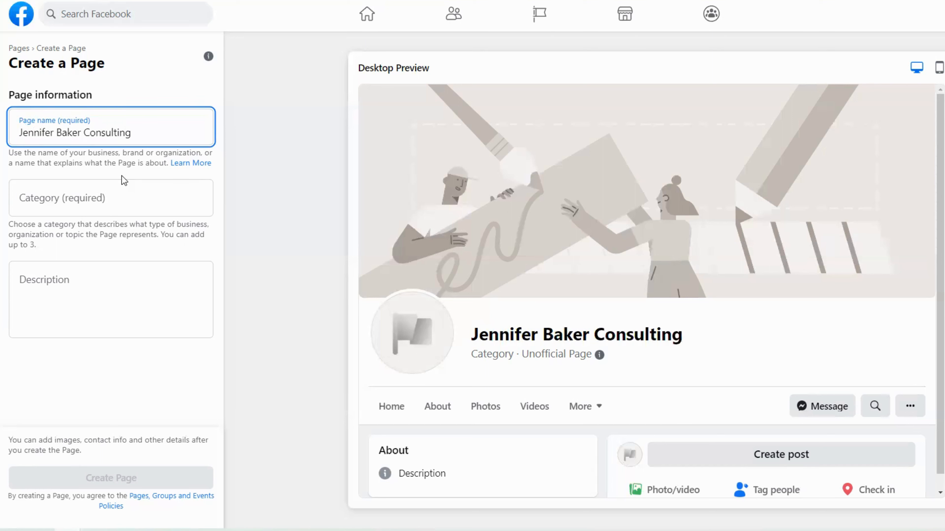
Set the Page category to Social Media Agency by searching 'social'.
left_click(89, 183)
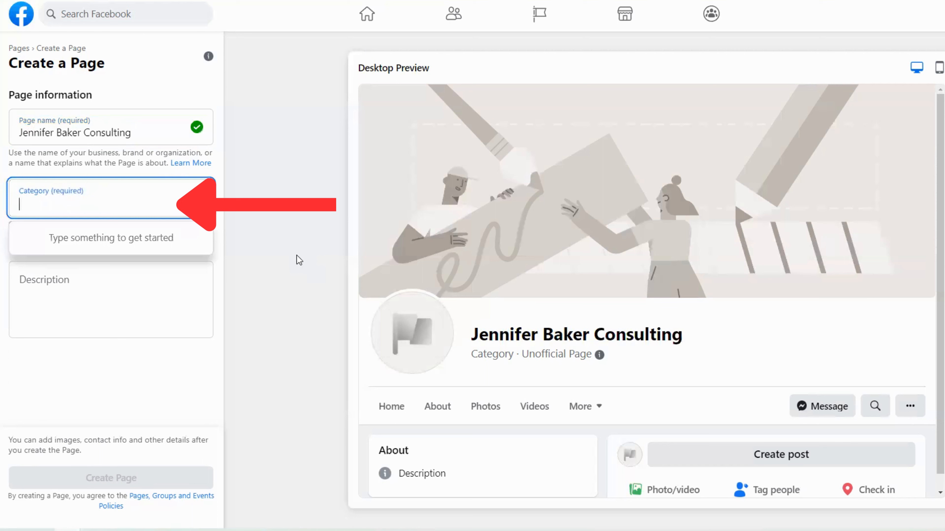
type("social")
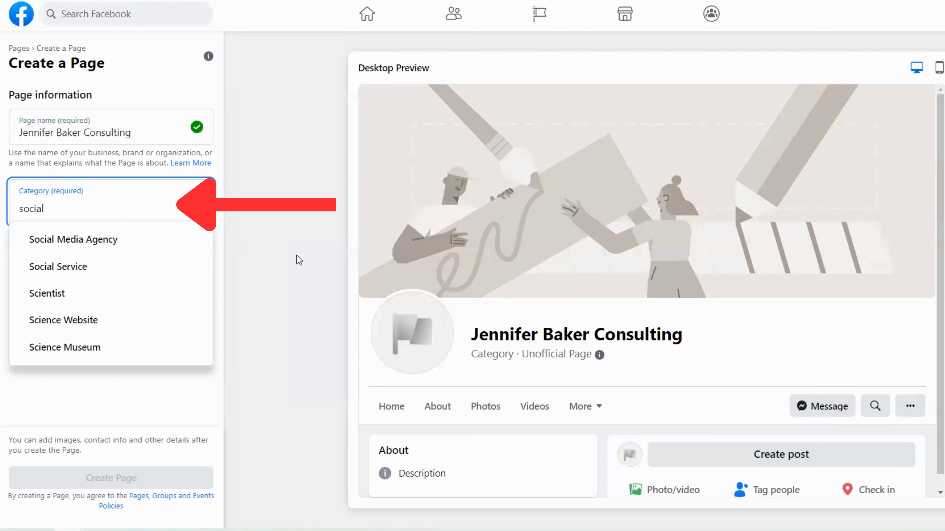
left_click(112, 241)
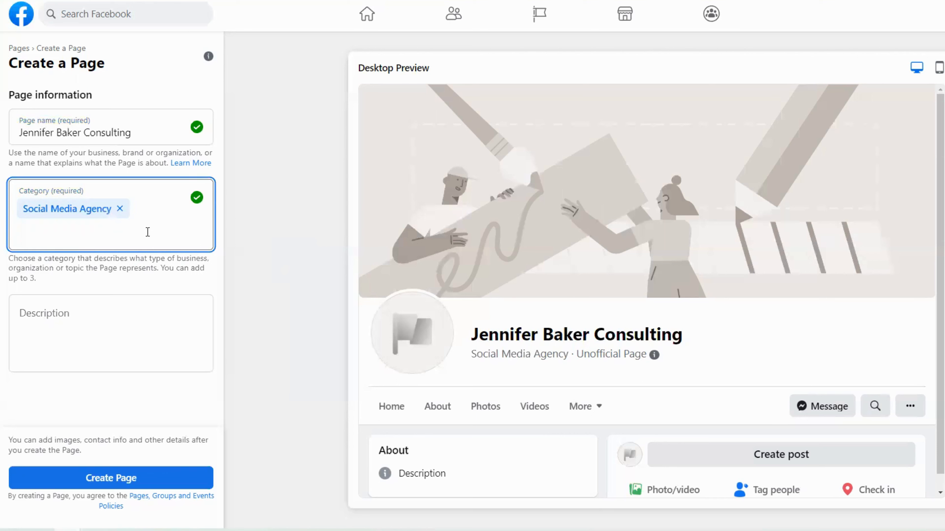
Add the description 'Social Media Agency.' and create the Page.
left_click(53, 305)
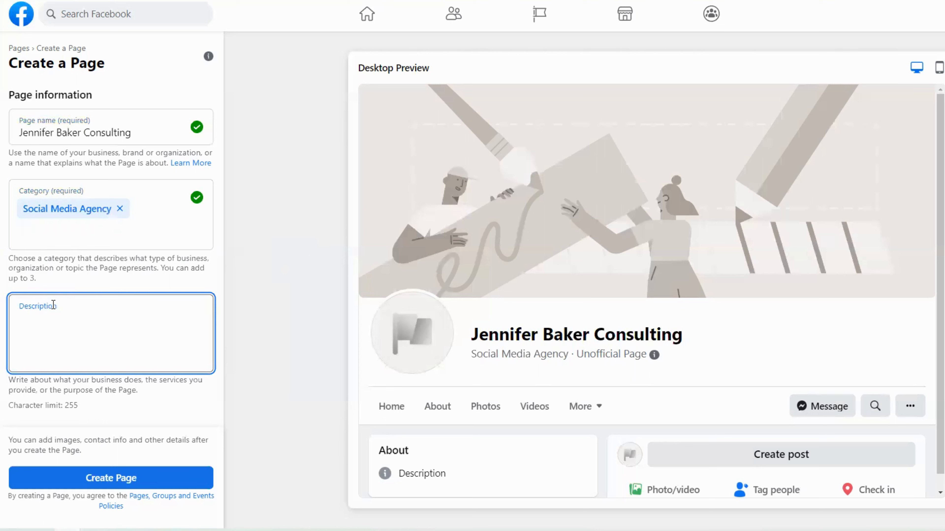
type("Social Media Agency.")
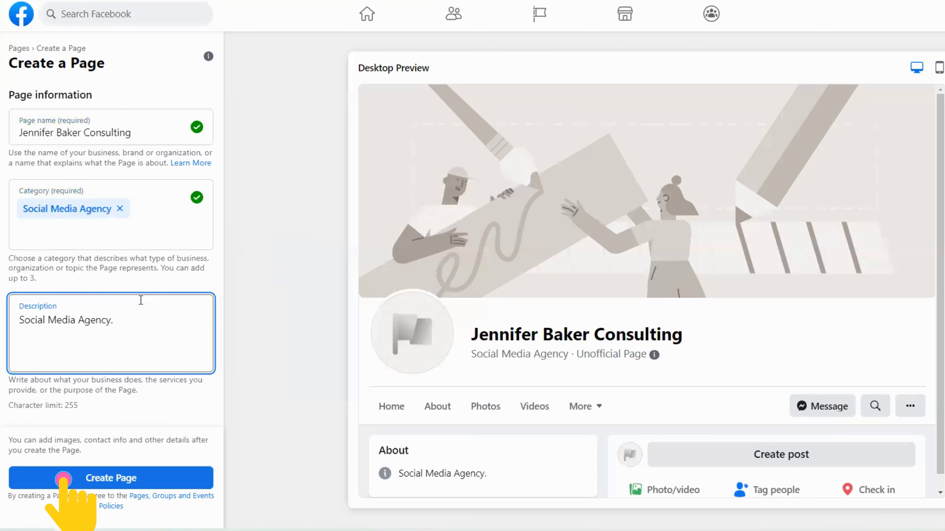
left_click(131, 480)
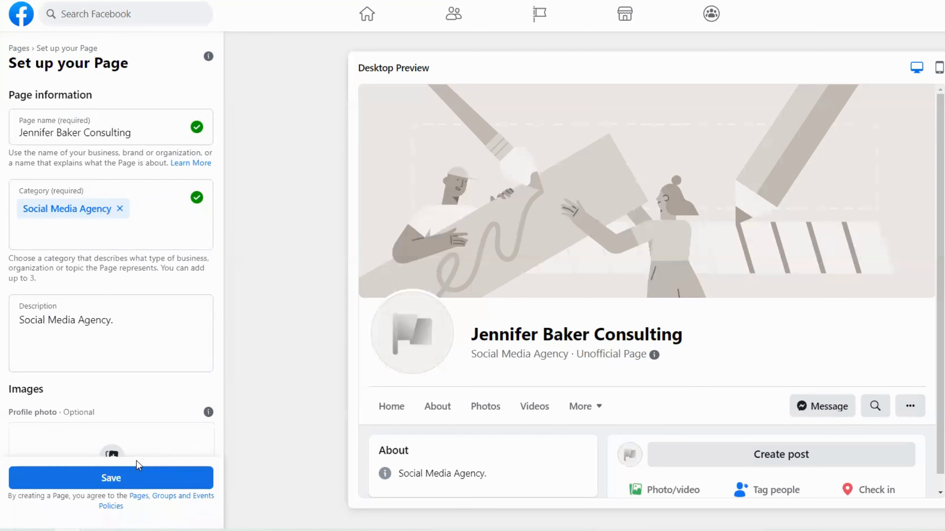
Save the Page setup without adding a profile or cover photo or changing notifications.
scroll(595, 297, "down", 1)
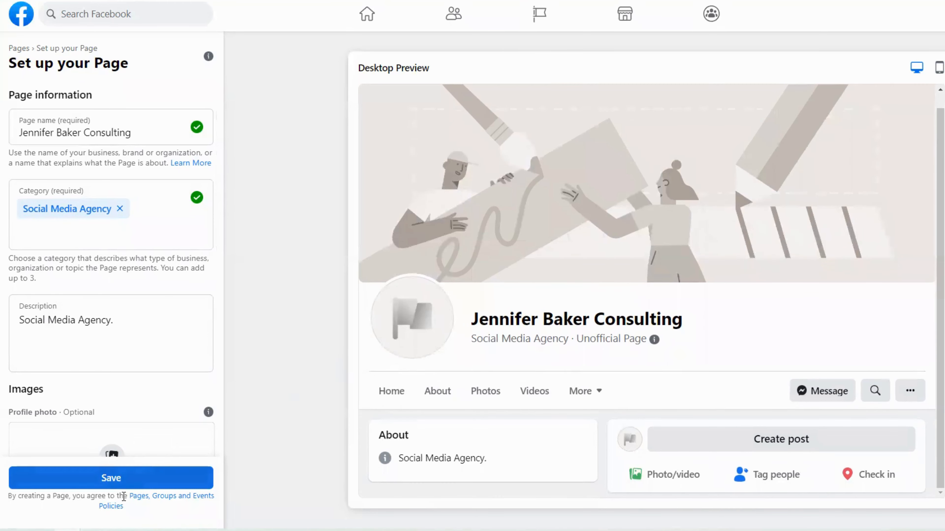
scroll(177, 287, "down", 6)
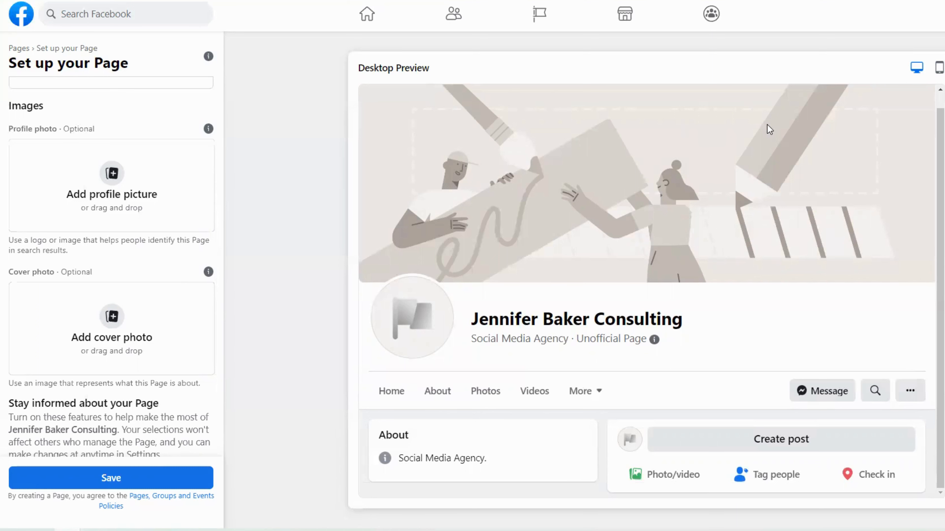
scroll(148, 294, "down", 3)
scroll(149, 291, "down", 1)
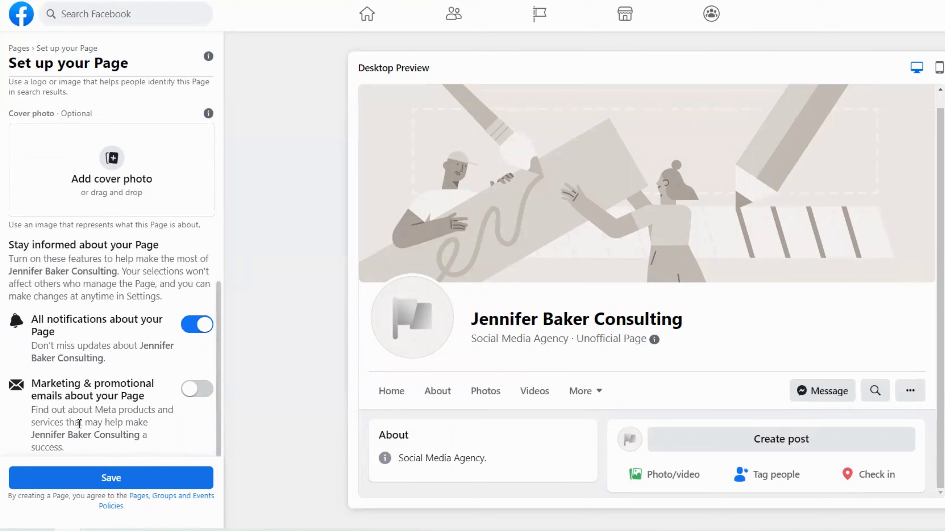
left_click(110, 478)
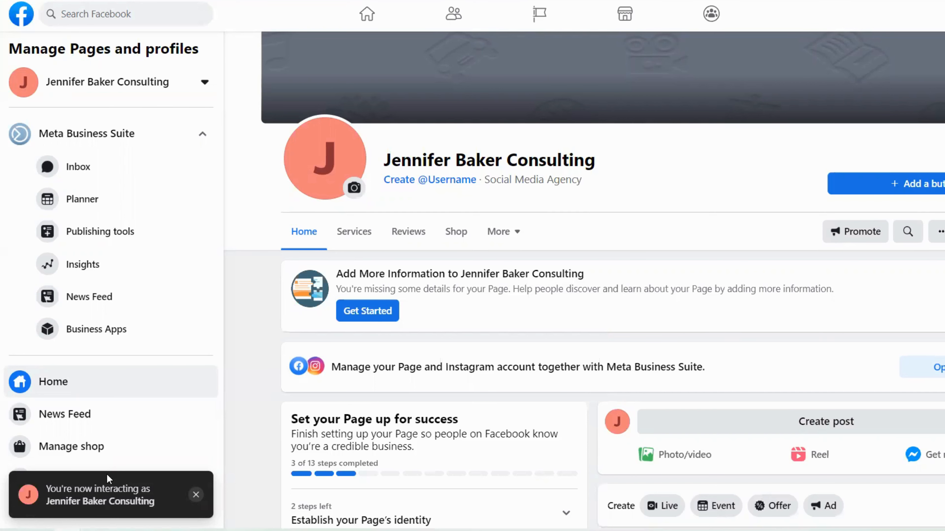
scroll(677, 231, "up", 5)
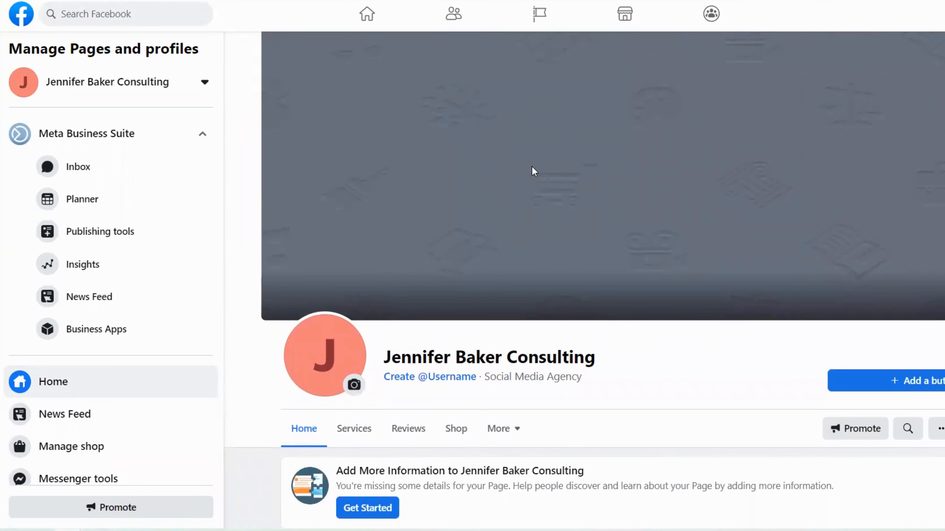
scroll(789, 233, "down", 3)
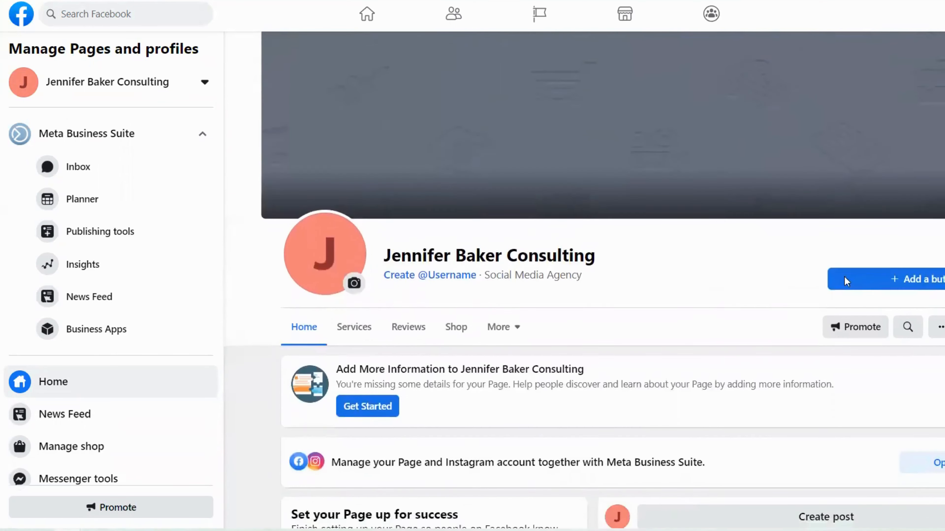
scroll(843, 276, "up", 1)
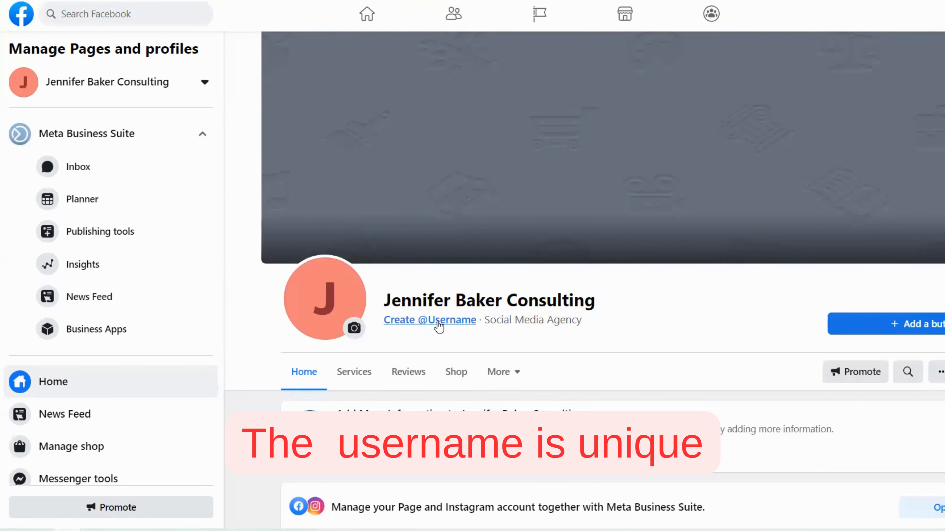
Try the Page name without spaces as the username; Facebook reports it as taken.
left_click(439, 322)
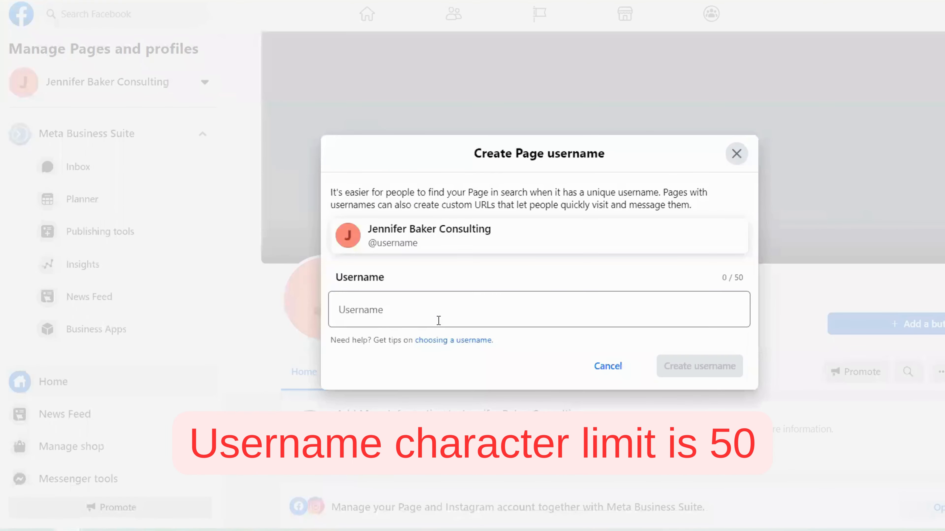
left_click(439, 315)
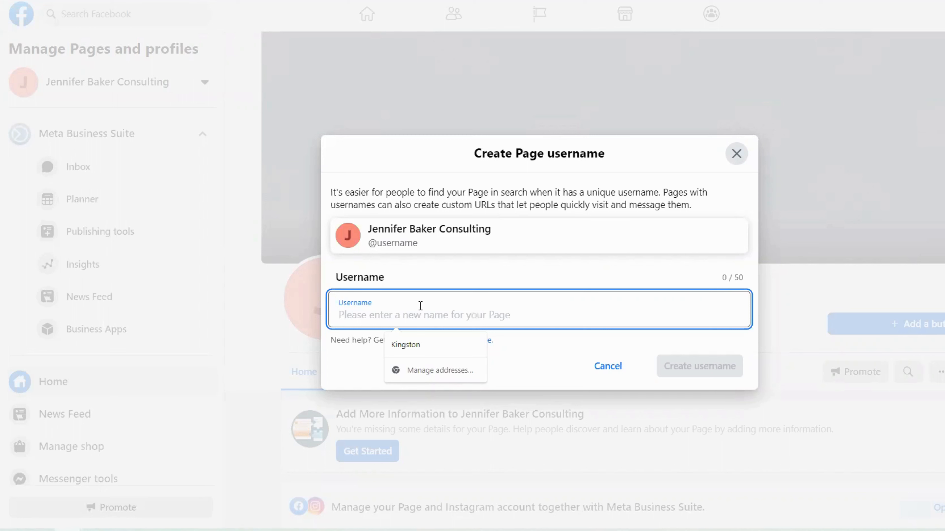
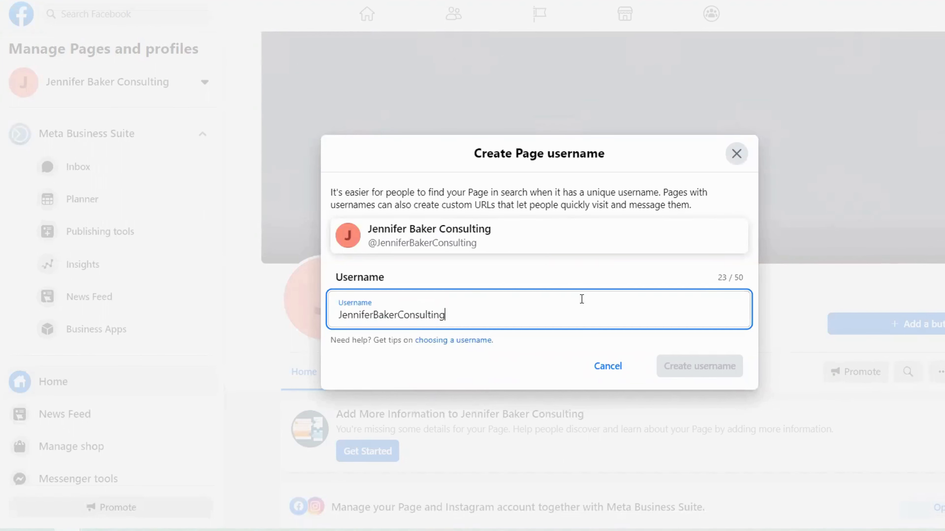
left_click(491, 272)
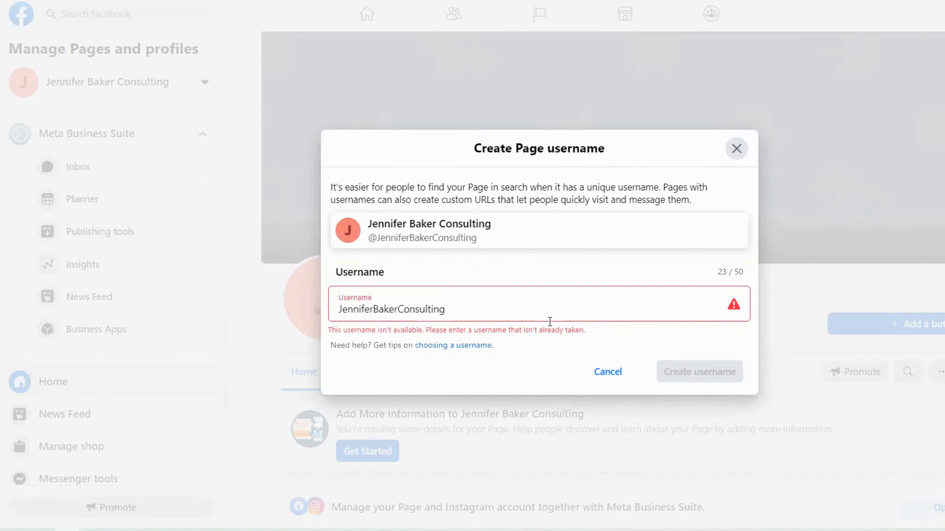
Append 2023 to the username, confirm it's available, then leave without creating it.
left_click(530, 303)
type("2023")
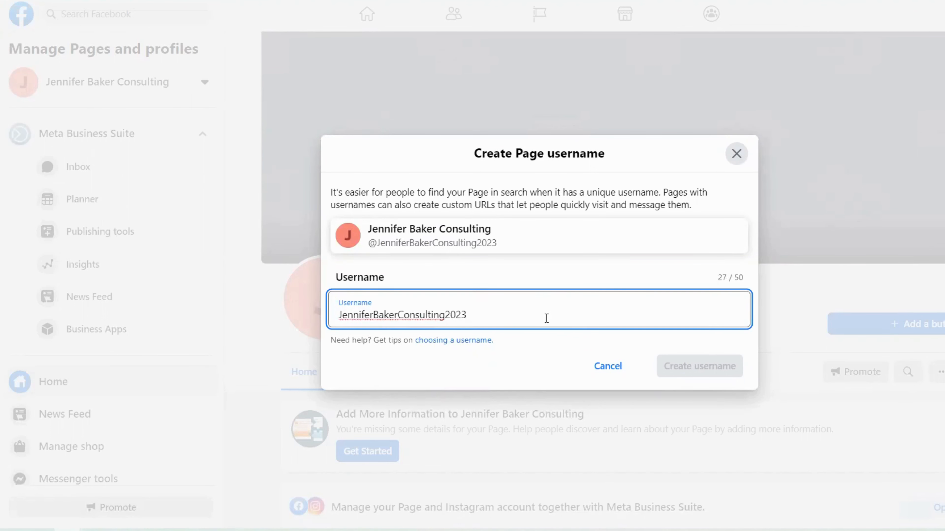
left_click(563, 347)
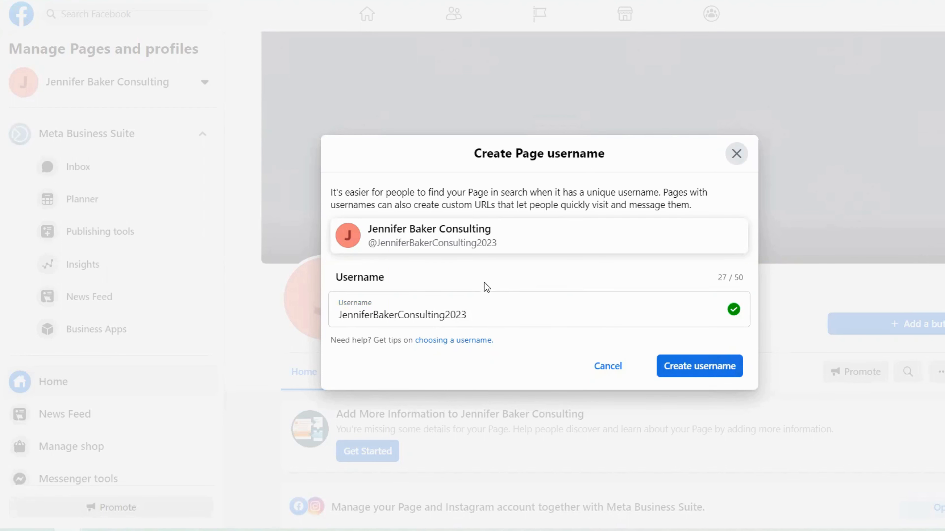
left_click(606, 372)
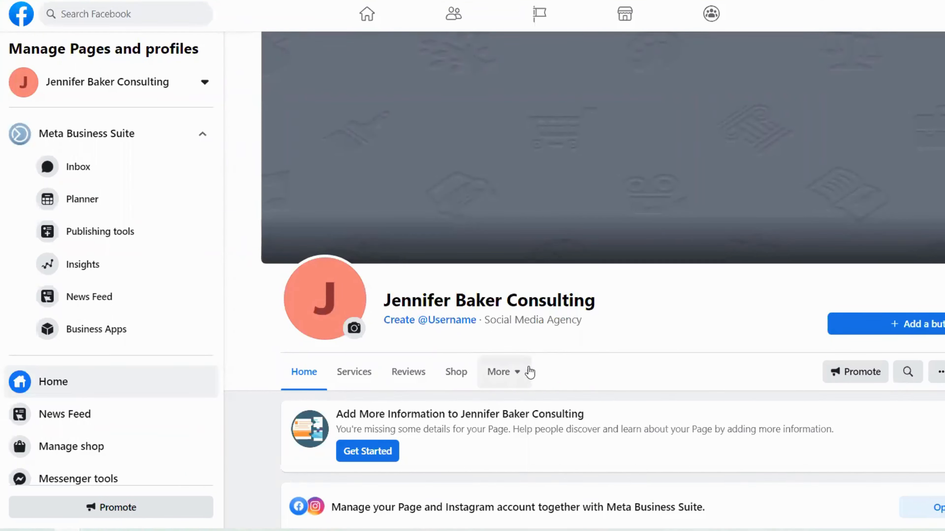
scroll(760, 252, "down", 3)
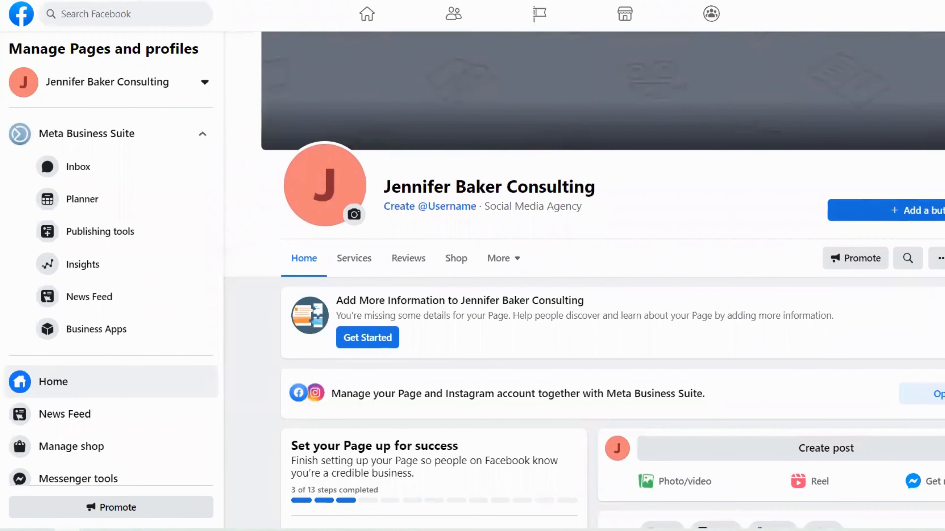
View the action-button options (Follow, Book now, Call Now, Send message), then close them.
left_click(930, 211)
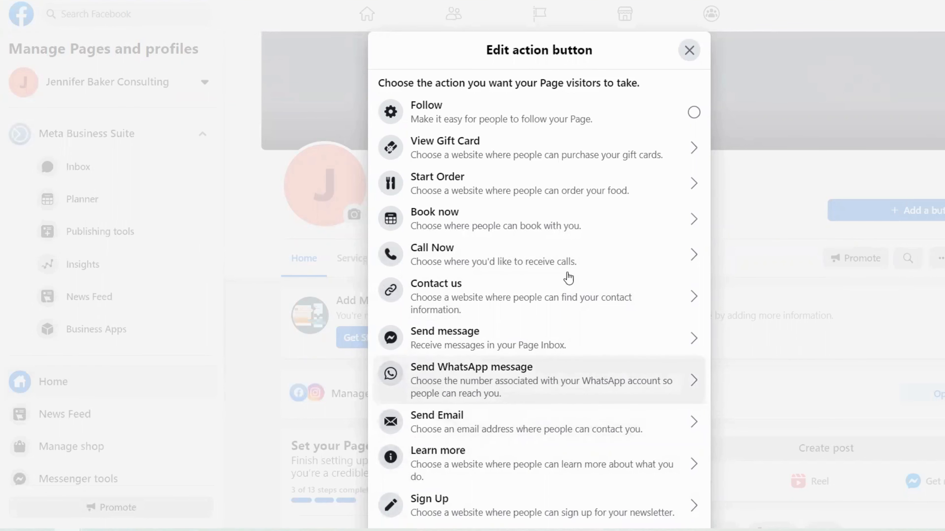
left_click(688, 51)
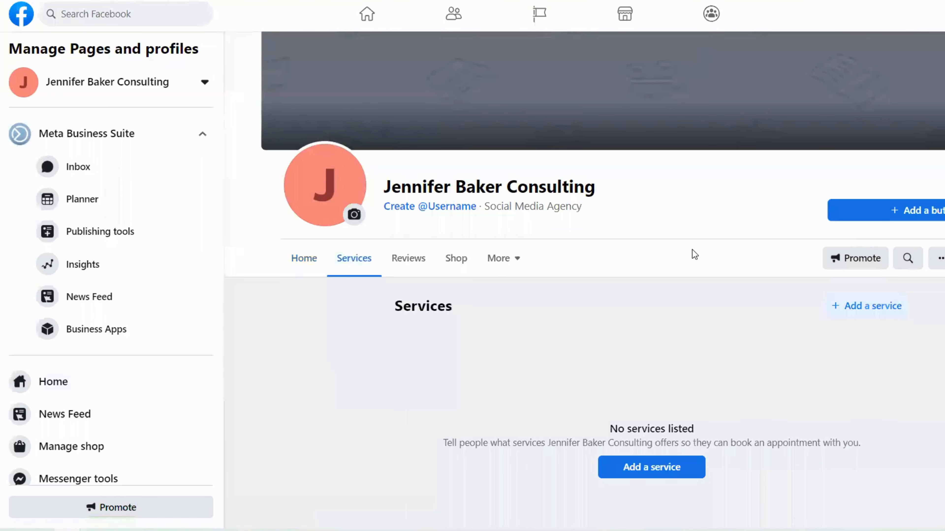
Choose Edit tabs from the More tab dropdown to reach Templates and Tabs settings.
scroll(692, 253, "down", 1)
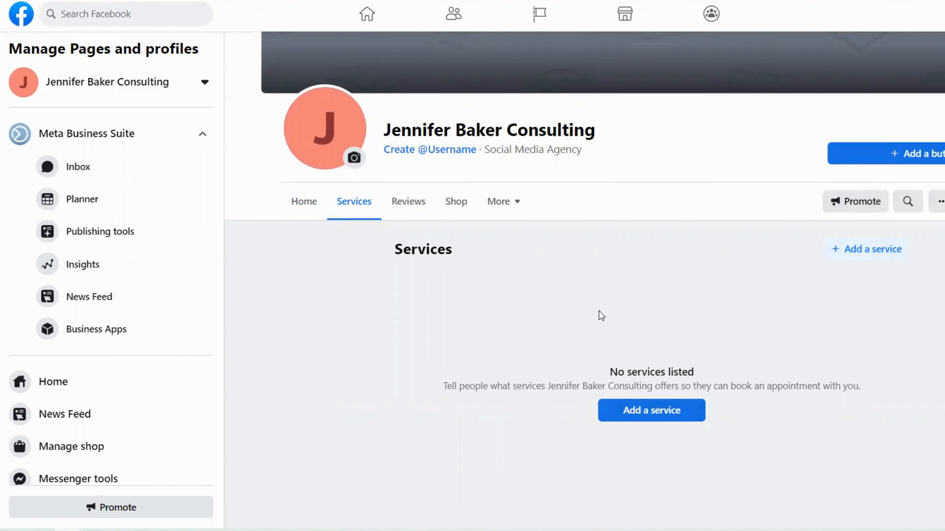
left_click(509, 201)
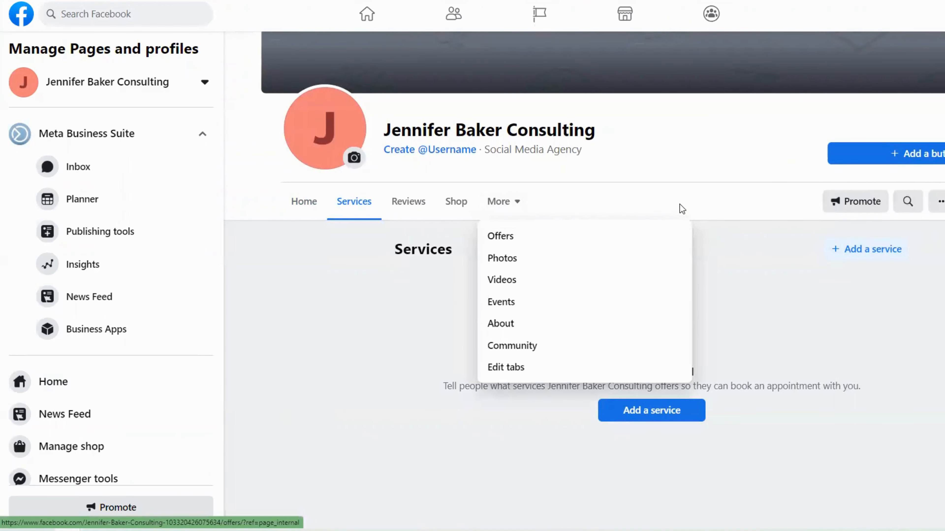
left_click(517, 368)
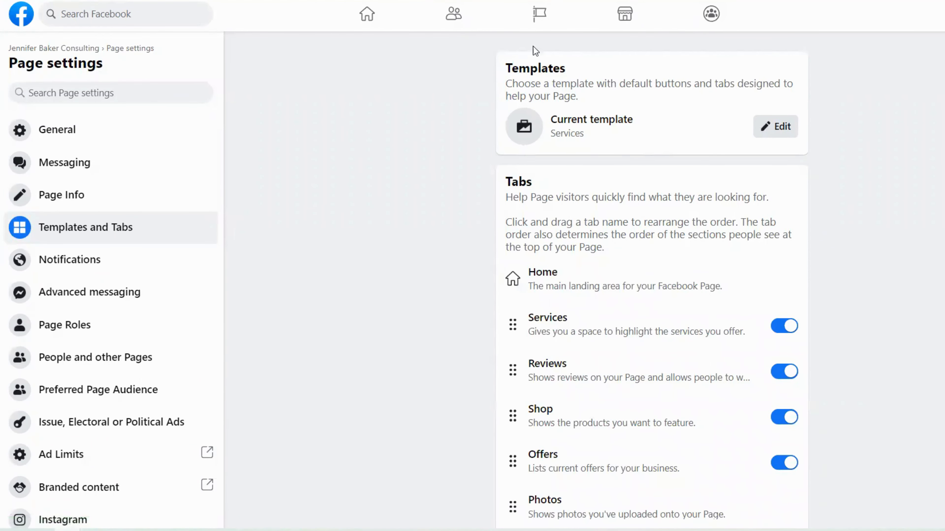
Browse the Business, Venues and Nonprofit templates without switching from Services, then go to General settings.
left_click(769, 129)
scroll(639, 164, "down", 2)
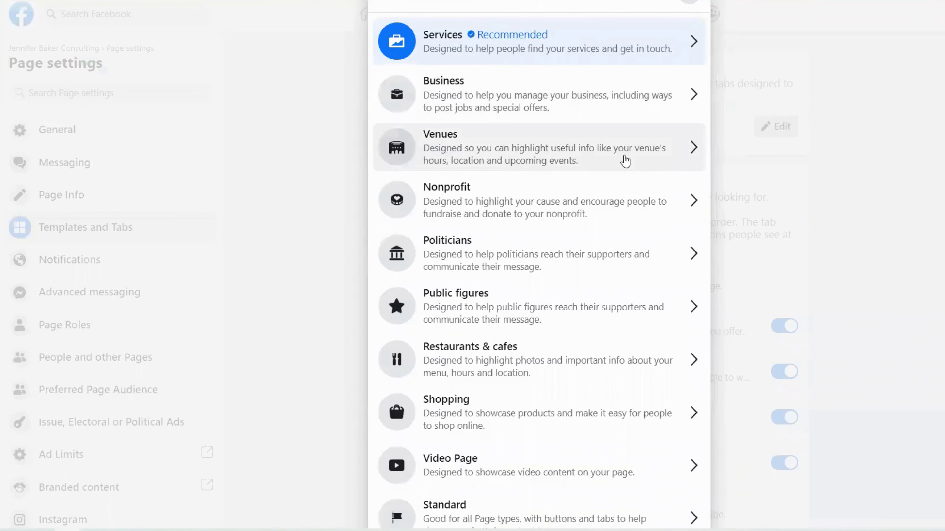
scroll(621, 158, "up", 2)
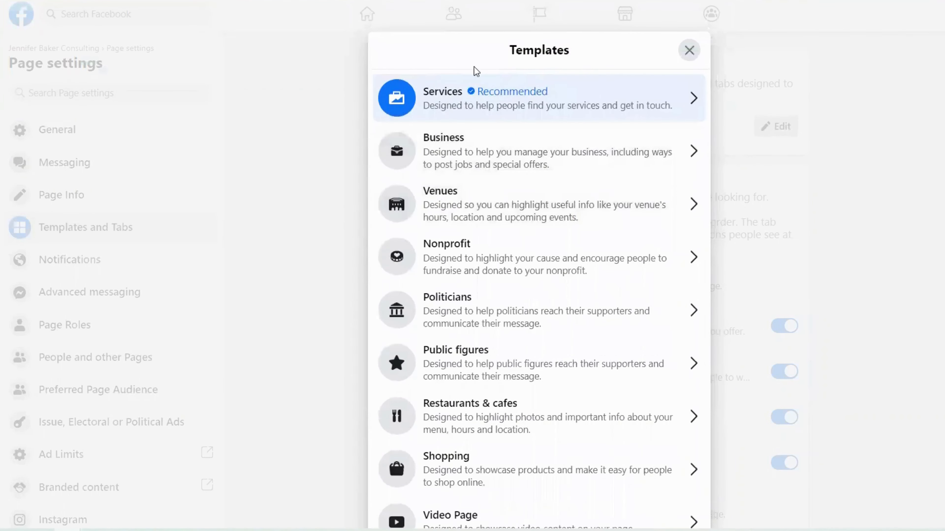
left_click(688, 49)
left_click(79, 134)
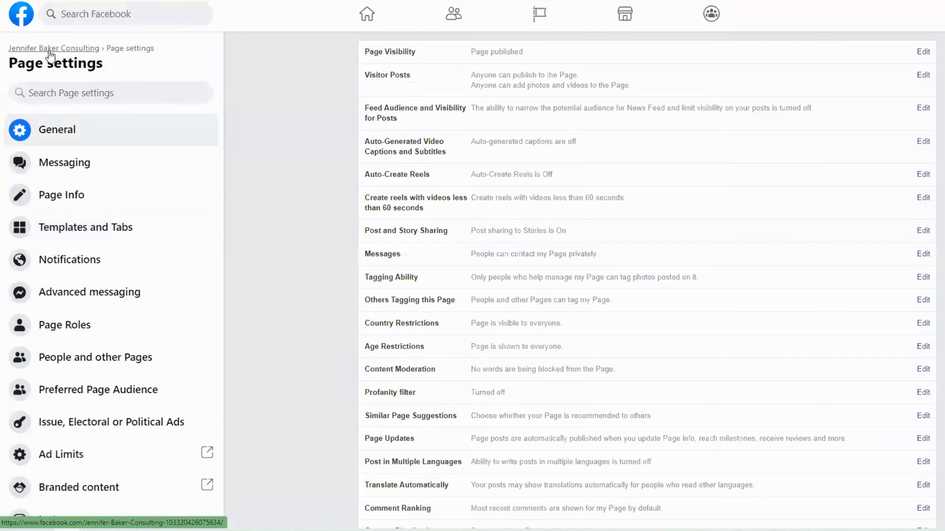
Return to the Page home and expand More to show Offers, Photos, Videos, Events, About and Community.
left_click(50, 49)
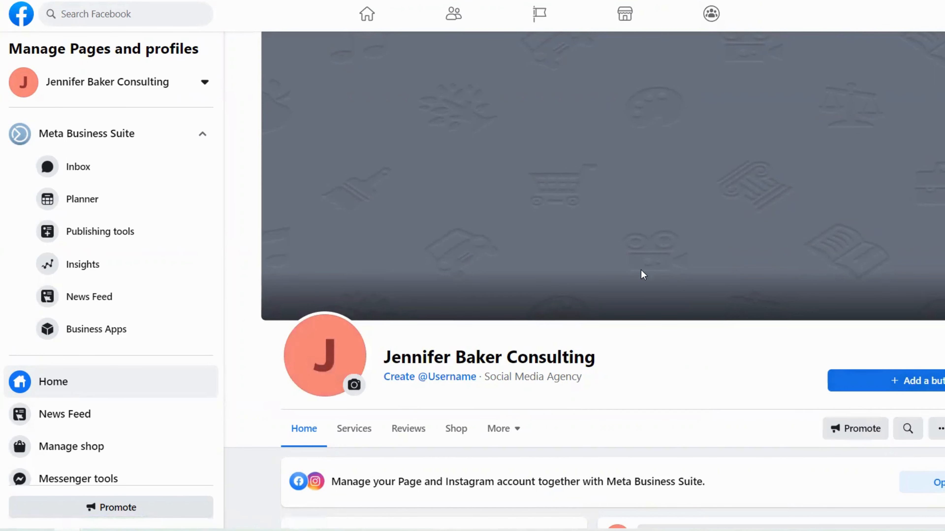
scroll(641, 272, "down", 3)
left_click(515, 316)
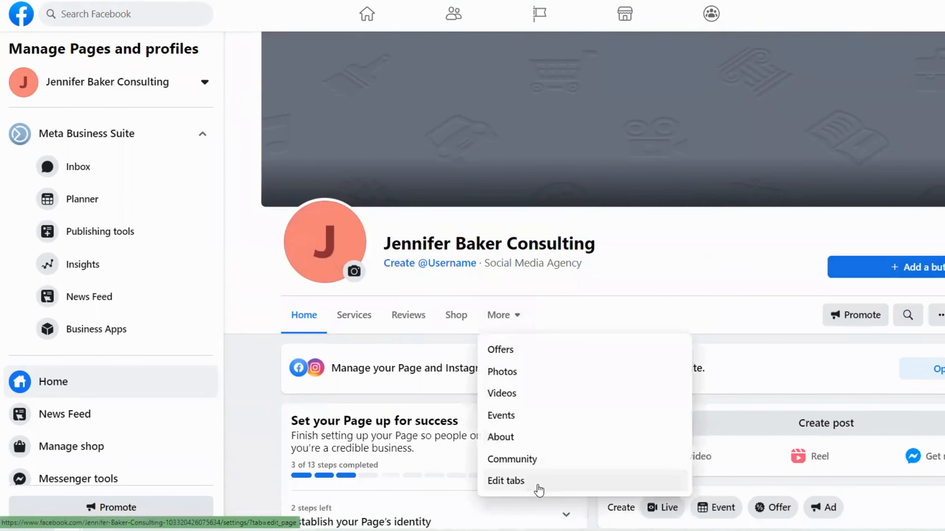